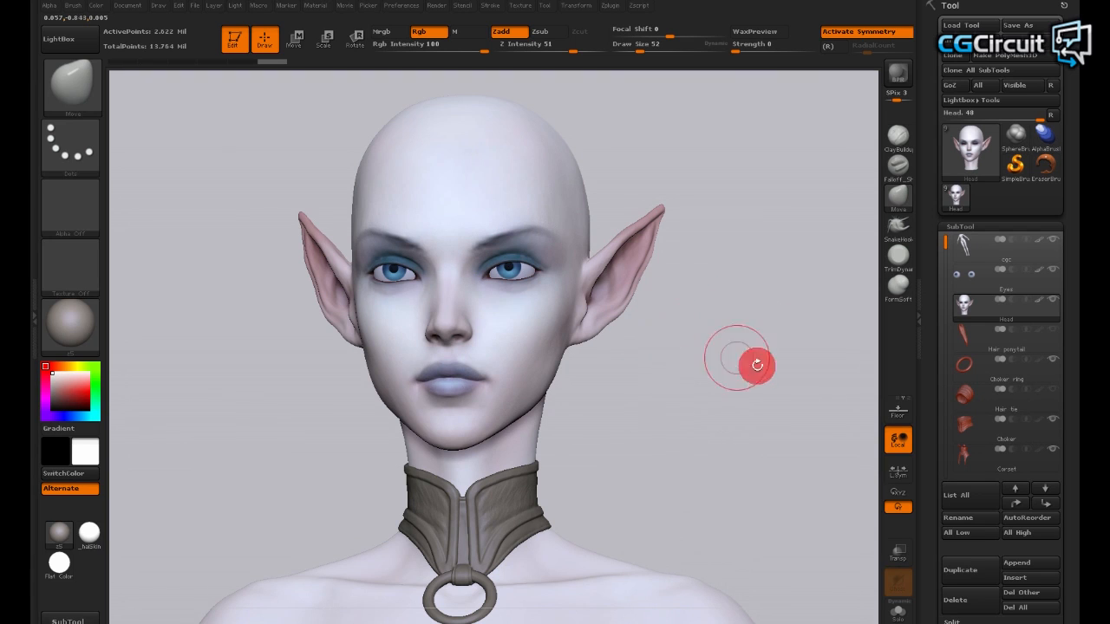
# Examine the polypainted elf head close up and from slightly different angles.
pyautogui.moveTo(764, 365)
pyautogui.mouseDown()
pyautogui.moveTo(735, 367)
pyautogui.moveTo(767, 424)
pyautogui.moveTo(788, 417)
pyautogui.moveTo(738, 407)
pyautogui.moveTo(740, 426)
pyautogui.moveTo(737, 416)
pyautogui.mouseUp()
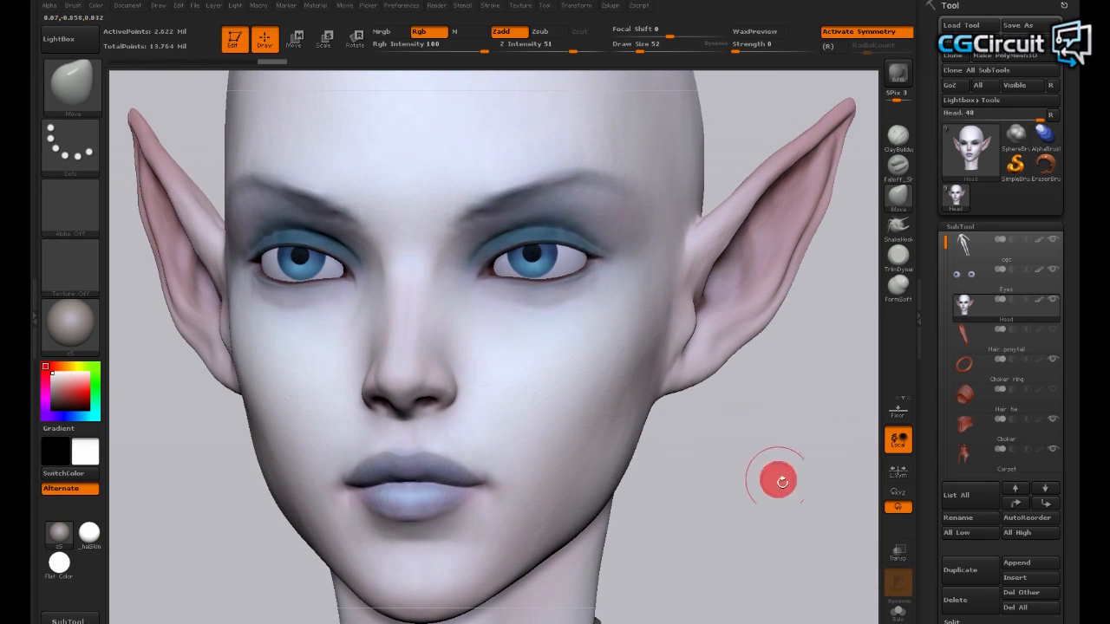
pyautogui.moveTo(781, 478); pyautogui.dragTo(488, 255)
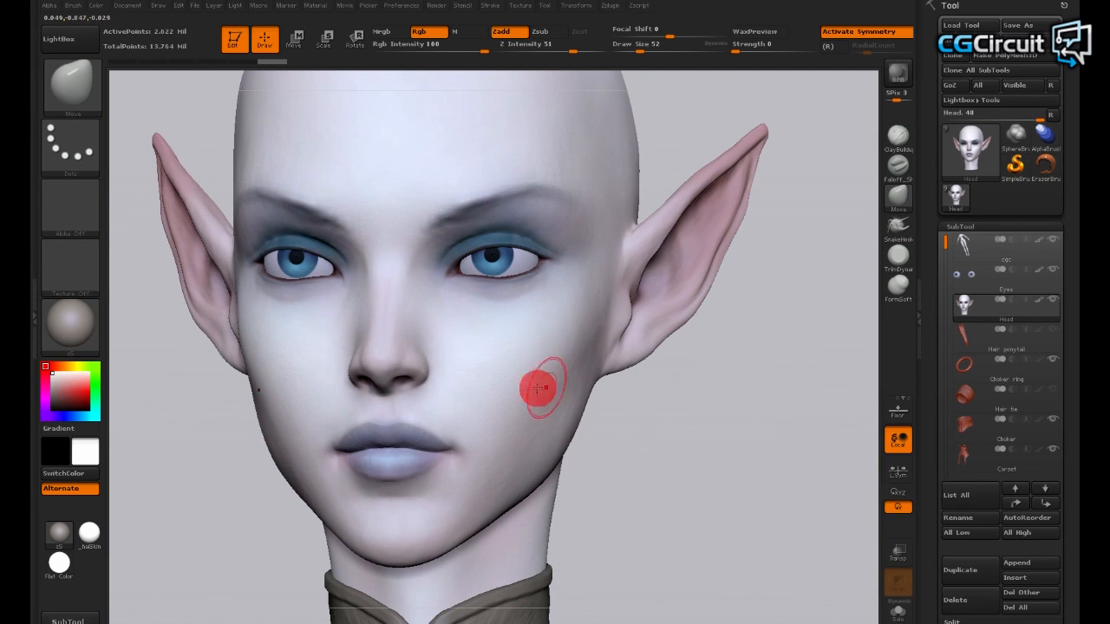
pyautogui.moveTo(676, 415)
pyautogui.keyDown('alt'); pyautogui.mouseDown()
pyautogui.moveTo(662, 408)
pyautogui.moveTo(656, 387)
pyautogui.moveTo(673, 405)
pyautogui.moveTo(665, 372)
pyautogui.moveTo(664, 387)
pyautogui.moveTo(693, 401)
pyautogui.mouseUp(); pyautogui.keyUp('alt')
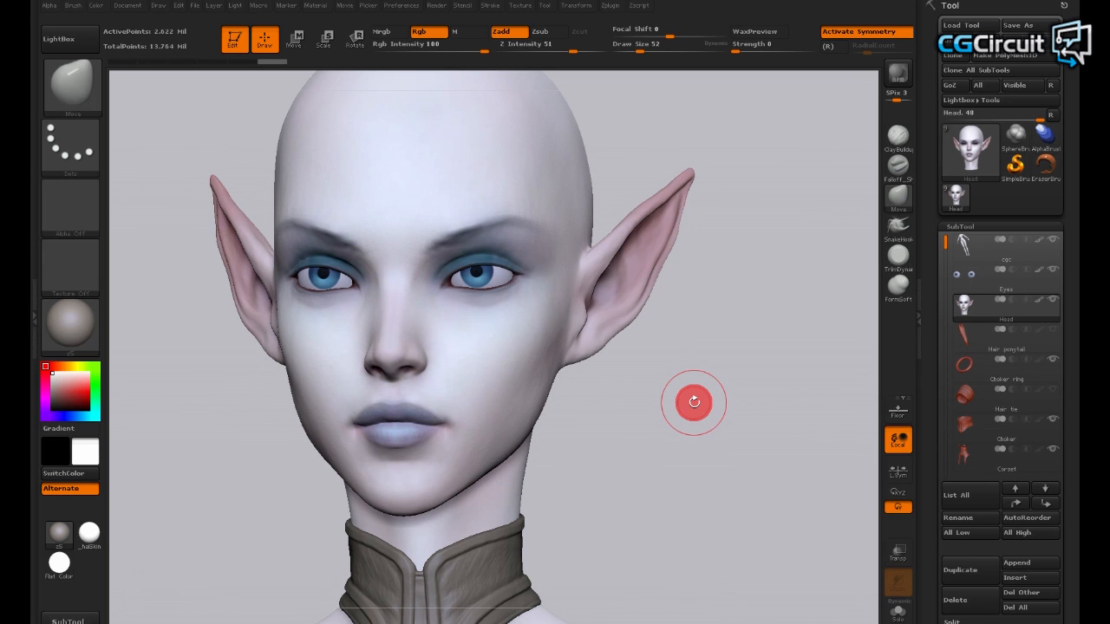
pyautogui.moveTo(694, 402); pyautogui.dragTo(734, 399)
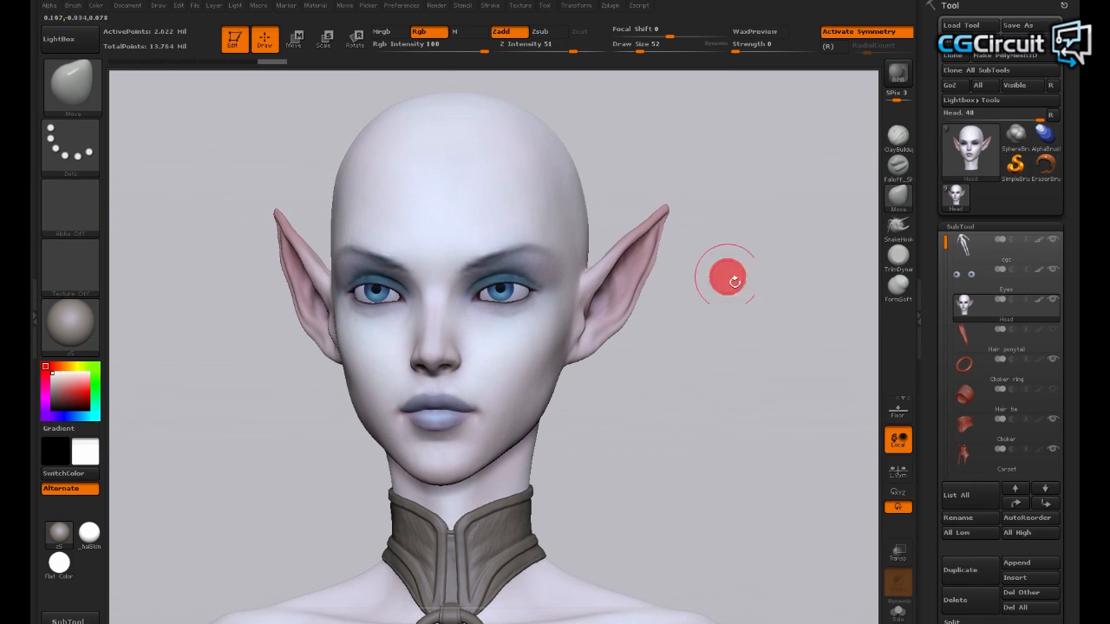
# Isolate the Head subtool for inspection, and show the other subtools again.
pyautogui.moveTo(957, 302)
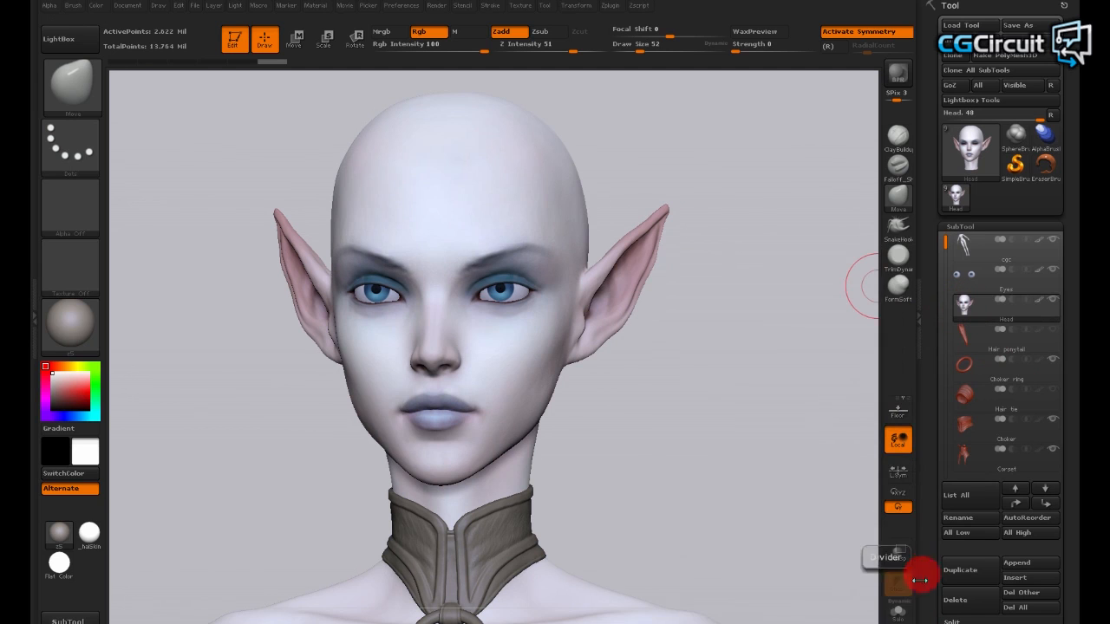
pyautogui.click(899, 610)
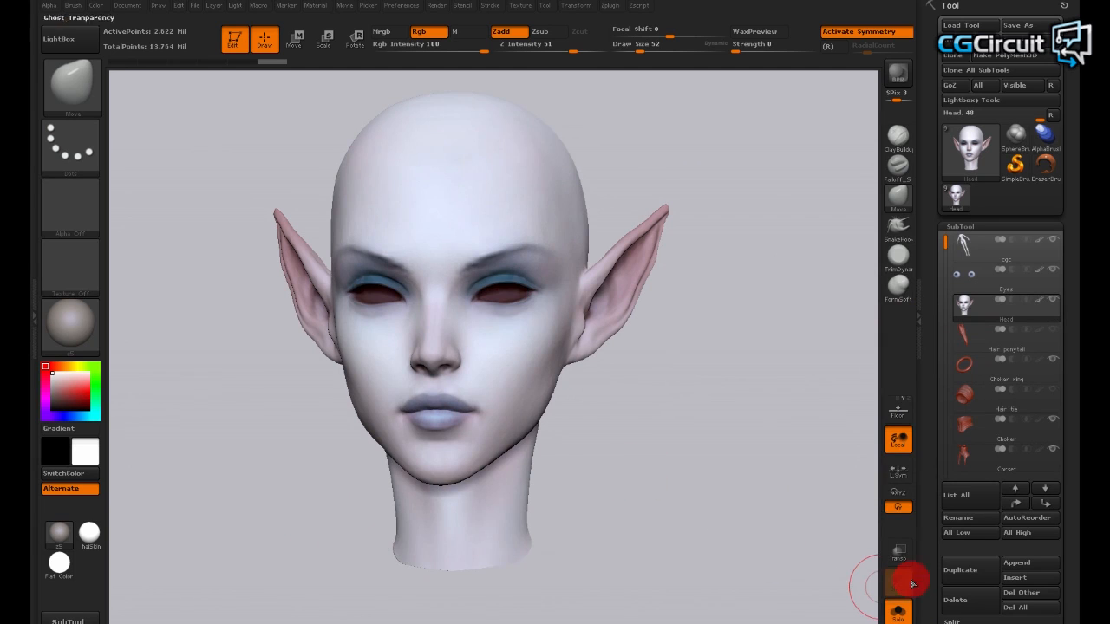
pyautogui.click(900, 613)
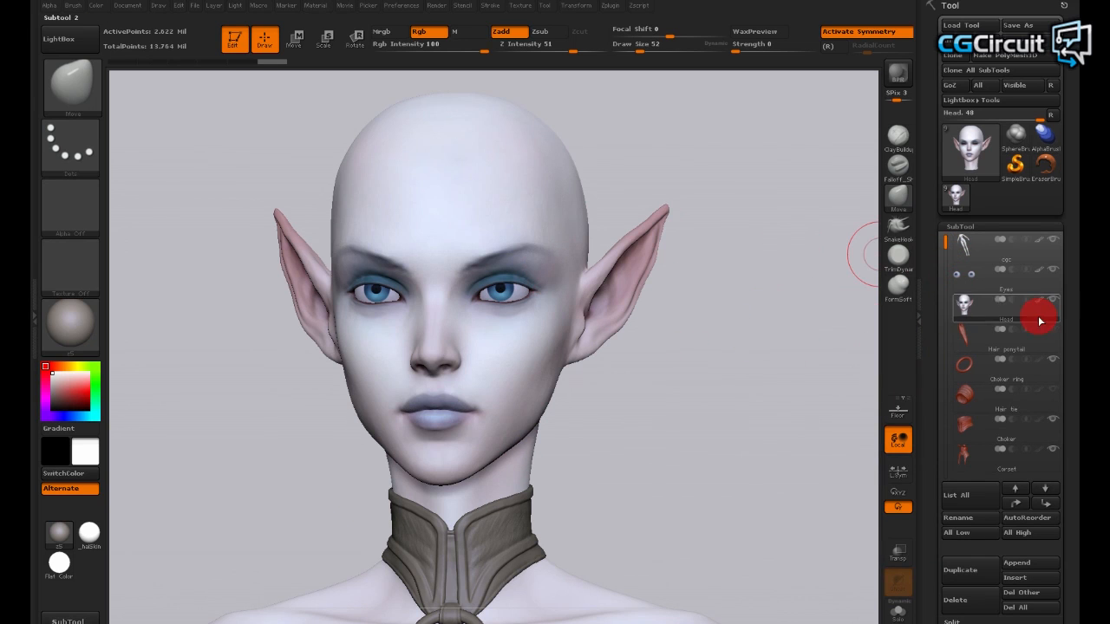
pyautogui.moveTo(969, 312)
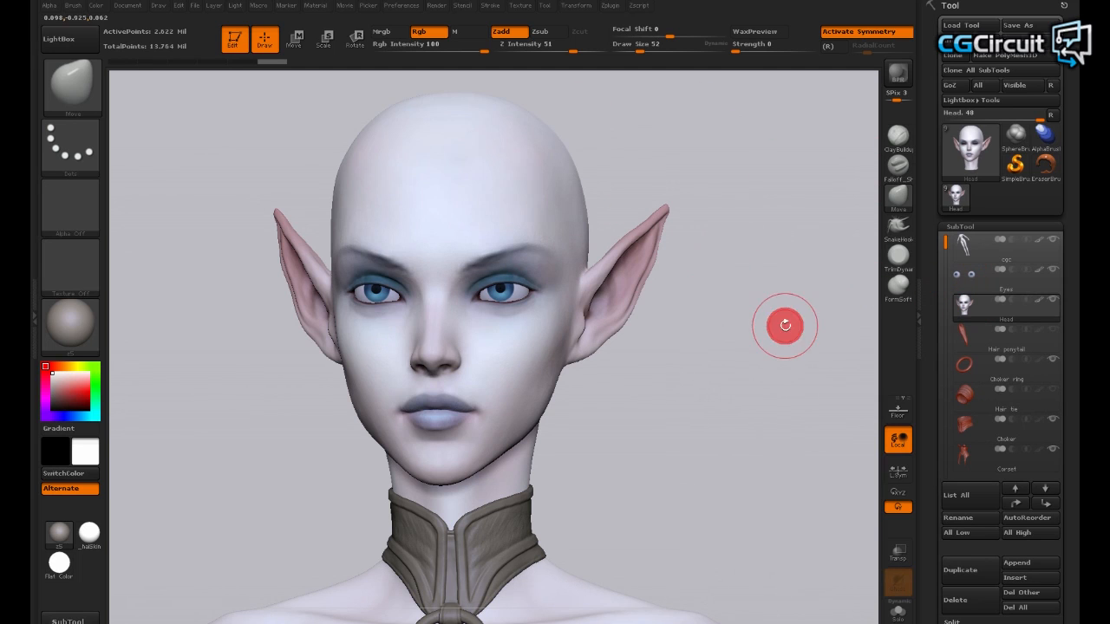
pyautogui.click(962, 282)
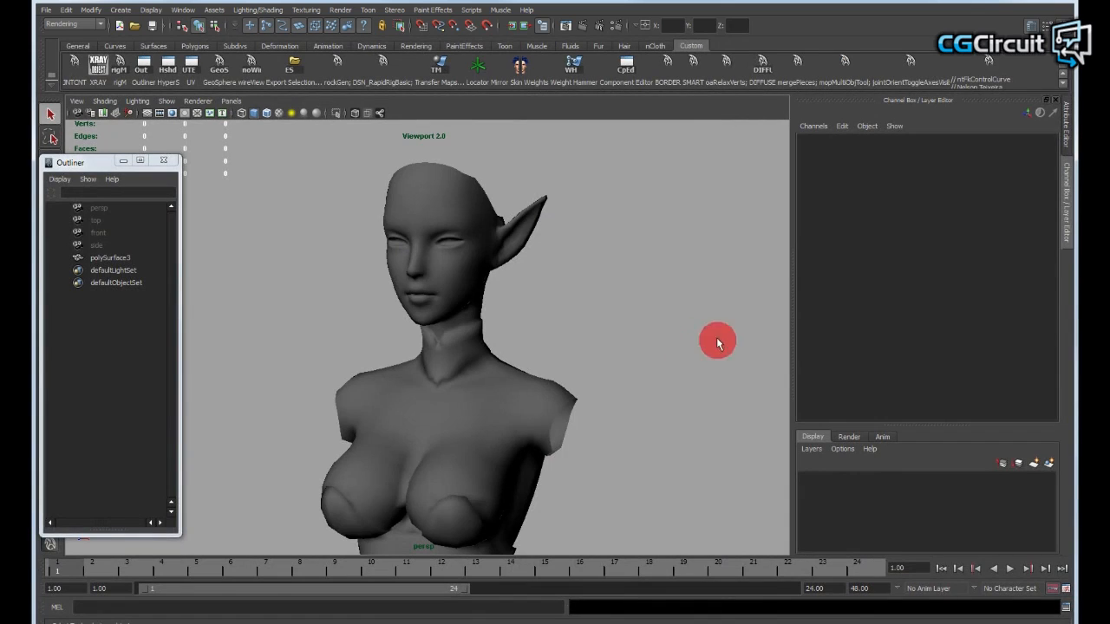
# Examine the low-poly elf bust in Maya from the front, three-quarter and side views.
pyautogui.keyDown('alt'); pyautogui.moveTo(595, 286); pyautogui.dragTo(399, 286); pyautogui.keyUp('alt')
pyautogui.keyDown('alt'); pyautogui.moveTo(531, 307); pyautogui.dragTo(505, 311); pyautogui.keyUp('alt')
pyautogui.click(638, 333)
pyautogui.moveTo(604, 340)
pyautogui.keyDown('alt'); pyautogui.mouseDown()
pyautogui.moveTo(621, 340)
pyautogui.moveTo(616, 329)
pyautogui.mouseUp(); pyautogui.keyUp('alt')
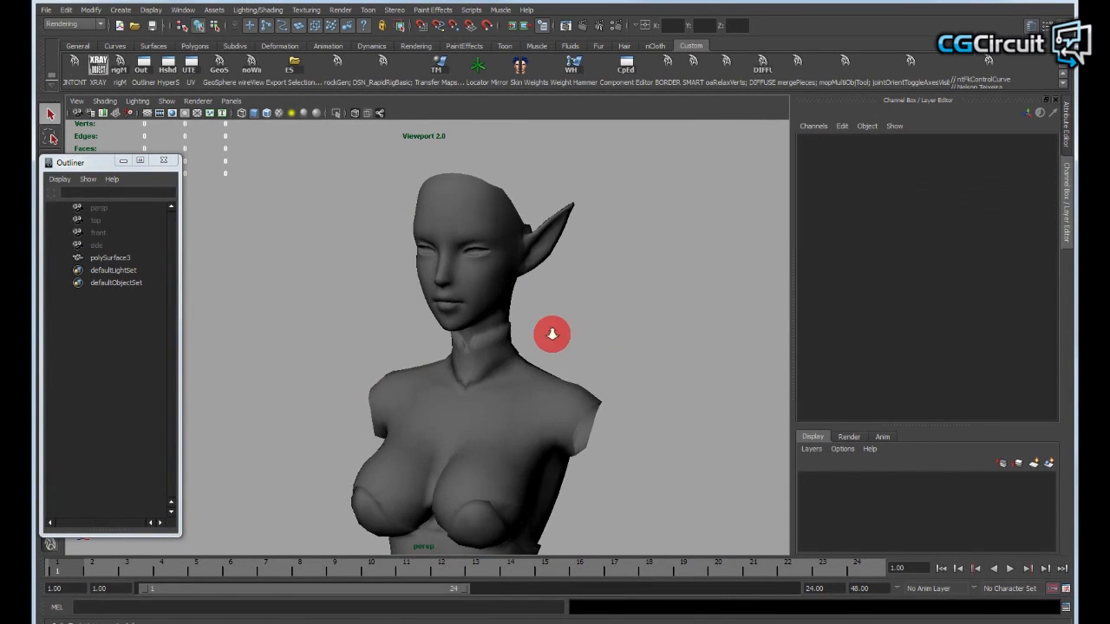
pyautogui.keyDown('alt'); pyautogui.moveTo(553, 337); pyautogui.dragTo(607, 336, button='right'); pyautogui.keyUp('alt')
pyautogui.keyDown('alt'); pyautogui.moveTo(627, 337); pyautogui.dragTo(597, 336); pyautogui.keyUp('alt')
pyautogui.keyDown('alt'); pyautogui.moveTo(597, 337); pyautogui.dragTo(566, 309, button='middle'); pyautogui.keyUp('alt')
pyautogui.keyDown('alt'); pyautogui.moveTo(566, 308); pyautogui.dragTo(642, 319, button='right'); pyautogui.keyUp('alt')
pyautogui.keyDown('alt'); pyautogui.moveTo(589, 325); pyautogui.dragTo(657, 332); pyautogui.keyUp('alt')
pyautogui.keyDown('alt'); pyautogui.moveTo(657, 332); pyautogui.dragTo(495, 324, button='right'); pyautogui.keyUp('alt')
pyautogui.keyDown('alt'); pyautogui.moveTo(495, 324); pyautogui.dragTo(547, 369); pyautogui.keyUp('alt')
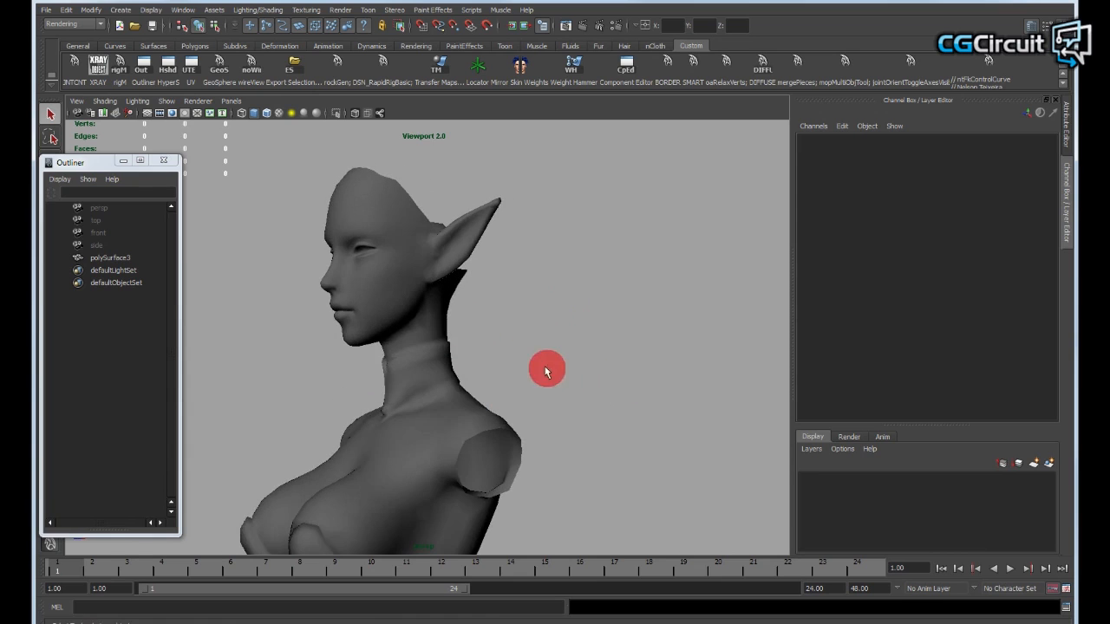
pyautogui.keyDown('alt'); pyautogui.moveTo(530, 332); pyautogui.dragTo(556, 358, button='right'); pyautogui.keyUp('alt')
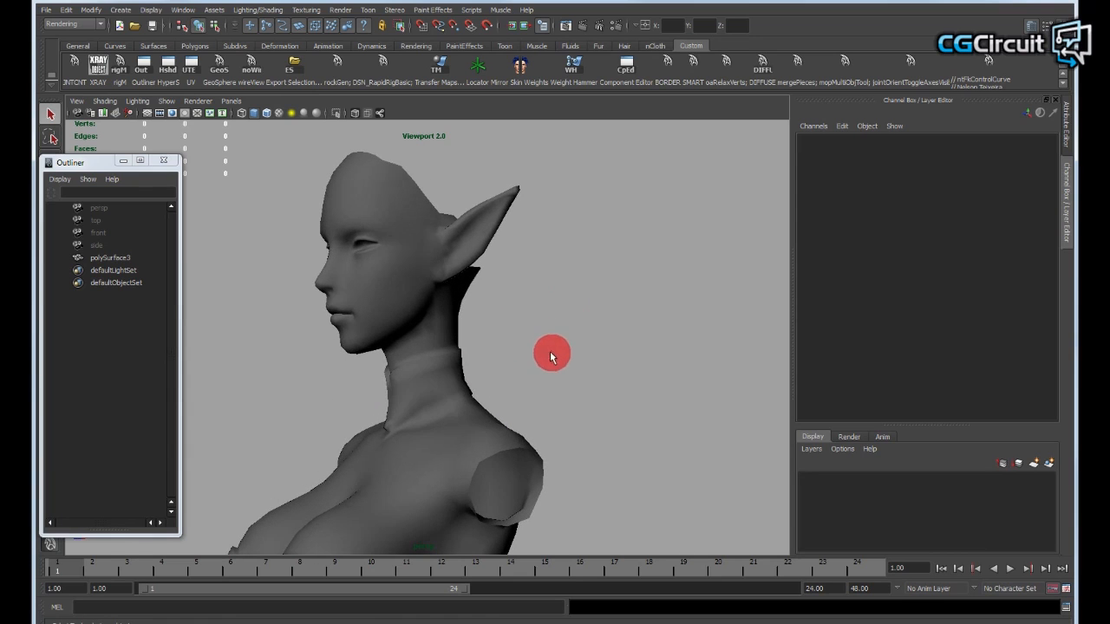
pyautogui.keyDown('alt'); pyautogui.moveTo(528, 356); pyautogui.dragTo(577, 335); pyautogui.keyUp('alt')
# Select the polySurface3 bust and inspect its wireframe topology around the face, neck and collar.
pyautogui.click(434, 397)
pyautogui.keyDown('alt'); pyautogui.moveTo(433, 397); pyautogui.dragTo(541, 404); pyautogui.keyUp('alt')
pyautogui.keyDown('alt'); pyautogui.moveTo(508, 394); pyautogui.dragTo(530, 413, button='right'); pyautogui.keyUp('alt')
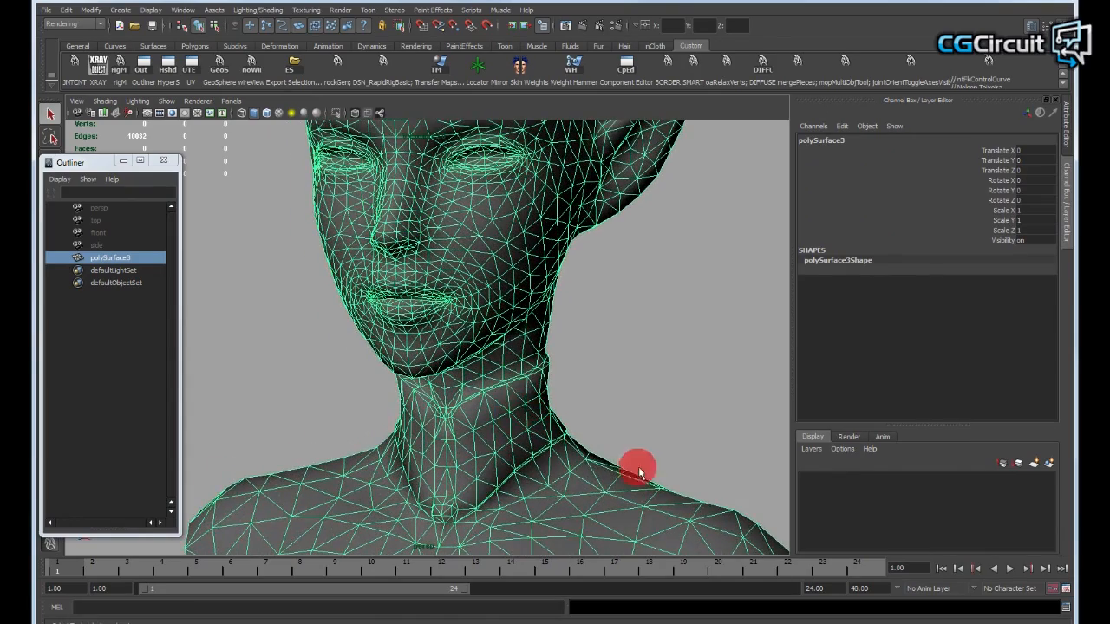
pyautogui.keyDown('alt'); pyautogui.moveTo(640, 473); pyautogui.dragTo(559, 400, button='middle'); pyautogui.keyUp('alt')
pyautogui.keyDown('alt'); pyautogui.moveTo(570, 317); pyautogui.dragTo(519, 322); pyautogui.keyUp('alt')
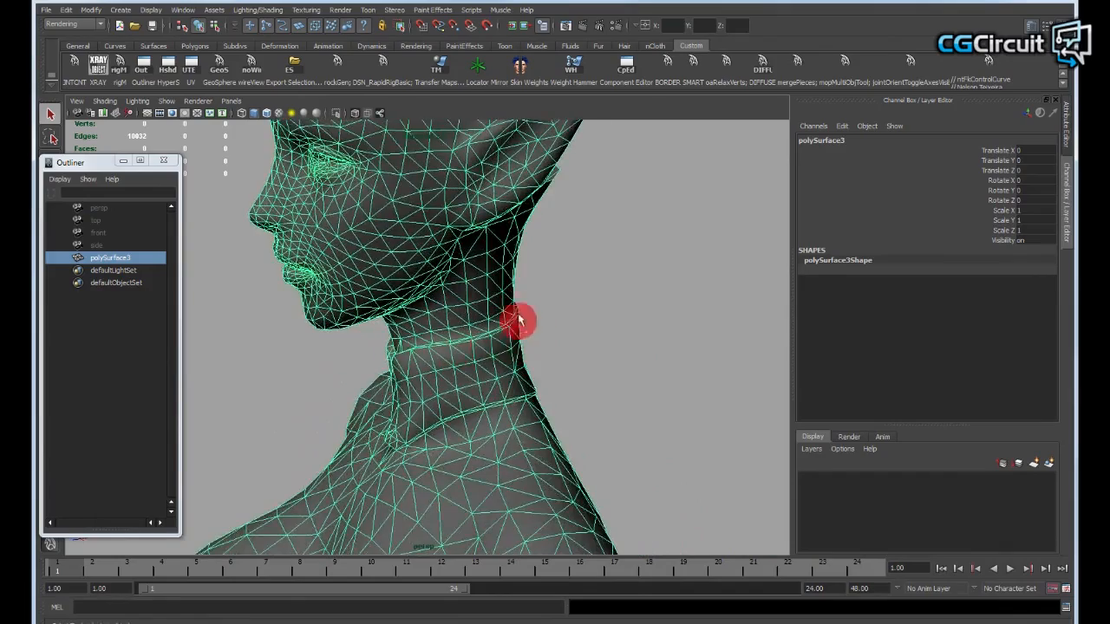
pyautogui.keyDown('alt'); pyautogui.moveTo(379, 368); pyautogui.dragTo(390, 334); pyautogui.keyUp('alt')
# Deselect the bust and check the shaded collar, neck and ears from both sides.
pyautogui.click(628, 342)
pyautogui.keyDown('alt'); pyautogui.moveTo(312, 334); pyautogui.dragTo(376, 310); pyautogui.keyUp('alt')
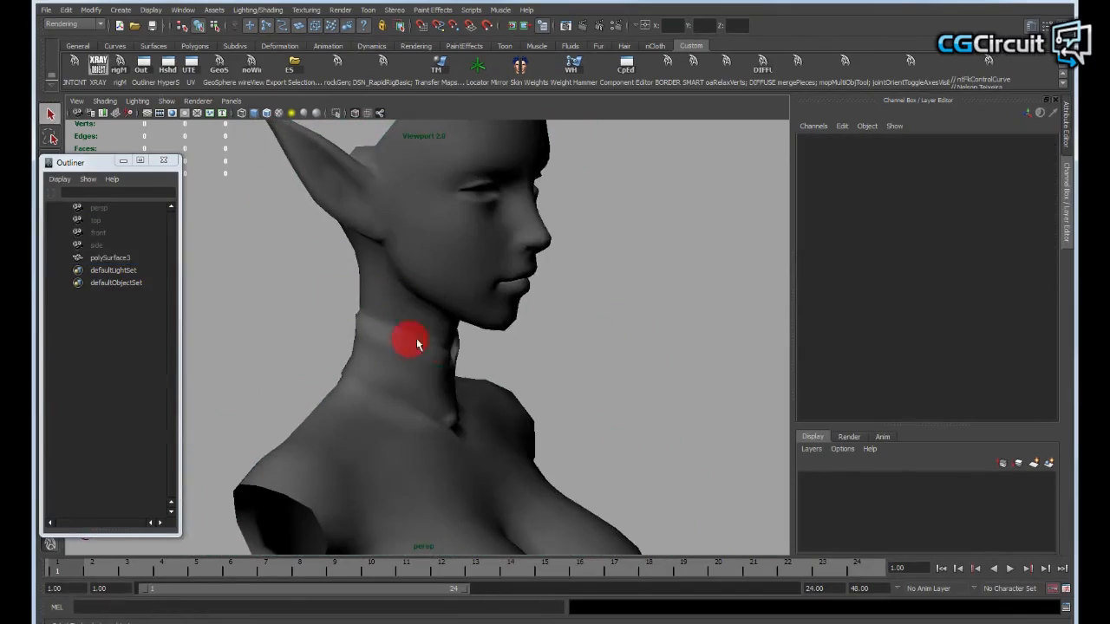
pyautogui.keyDown('alt'); pyautogui.moveTo(520, 359); pyautogui.dragTo(401, 360); pyautogui.keyUp('alt')
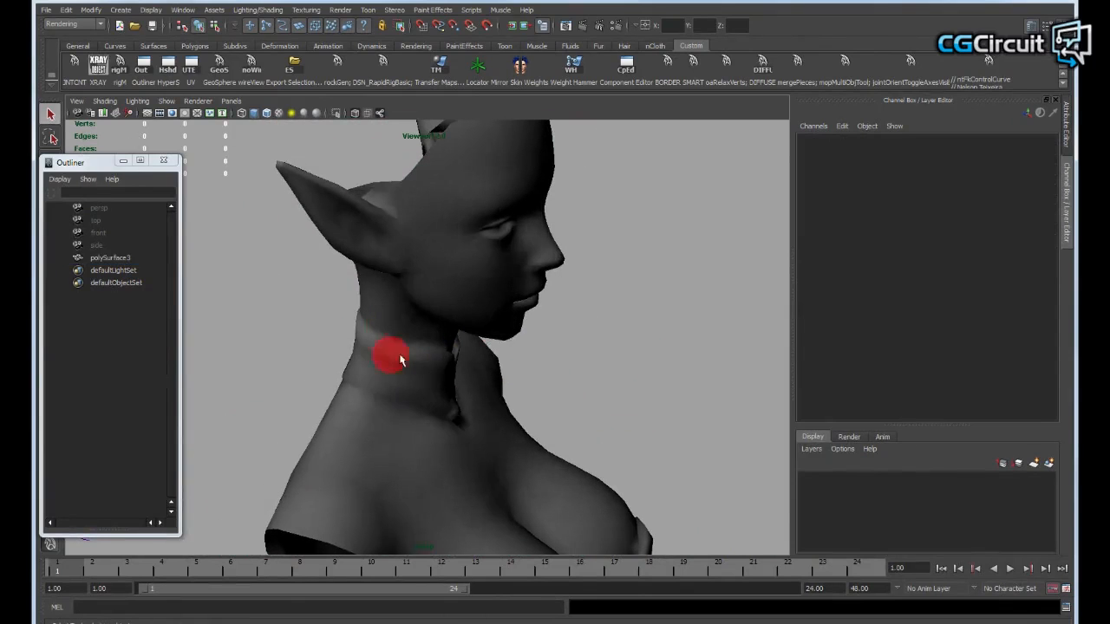
pyautogui.keyDown('alt'); pyautogui.moveTo(478, 350); pyautogui.dragTo(602, 360); pyautogui.keyUp('alt')
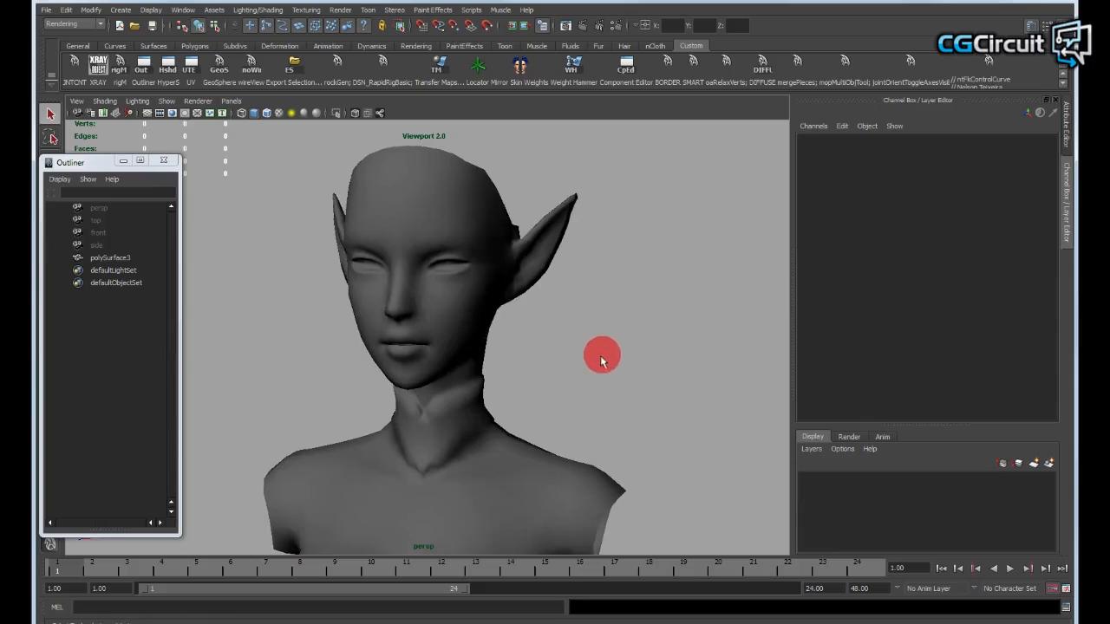
pyautogui.keyDown('alt'); pyautogui.moveTo(601, 357); pyautogui.dragTo(602, 368, button='middle'); pyautogui.keyUp('alt')
pyautogui.click(473, 343)
pyautogui.click(646, 344)
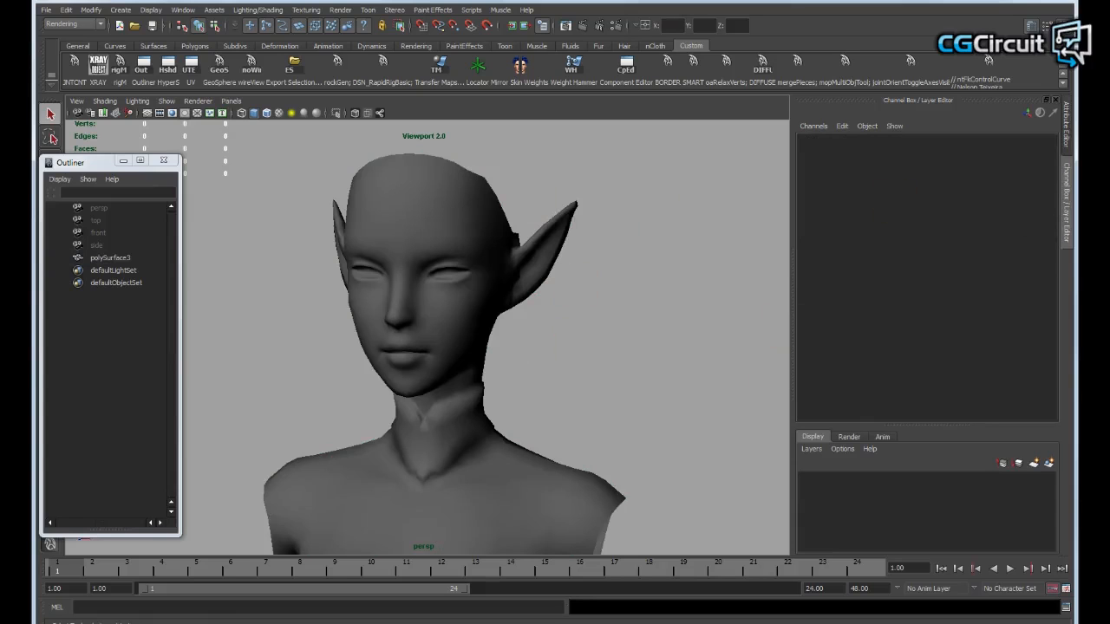
# Switch to xNormal and review the meshes loaded in the high-definition and low-definition lists.
pyautogui.hotkey('alt', 'Tab')
pyautogui.moveTo(813, 56); pyautogui.dragTo(792, 76)
pyautogui.click(974, 113)
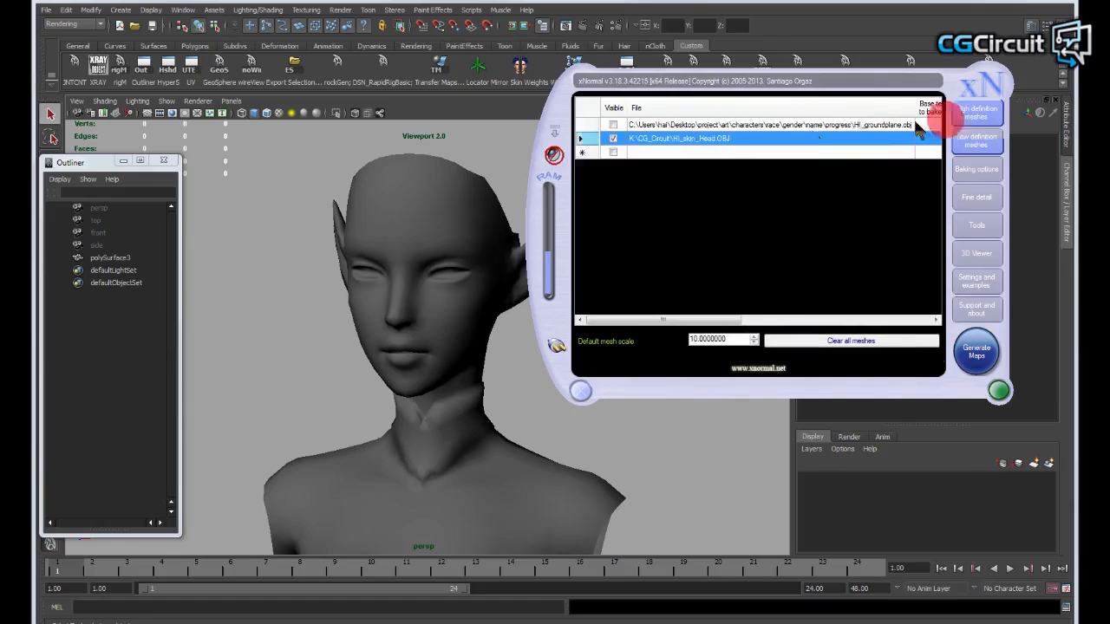
pyautogui.click(729, 144)
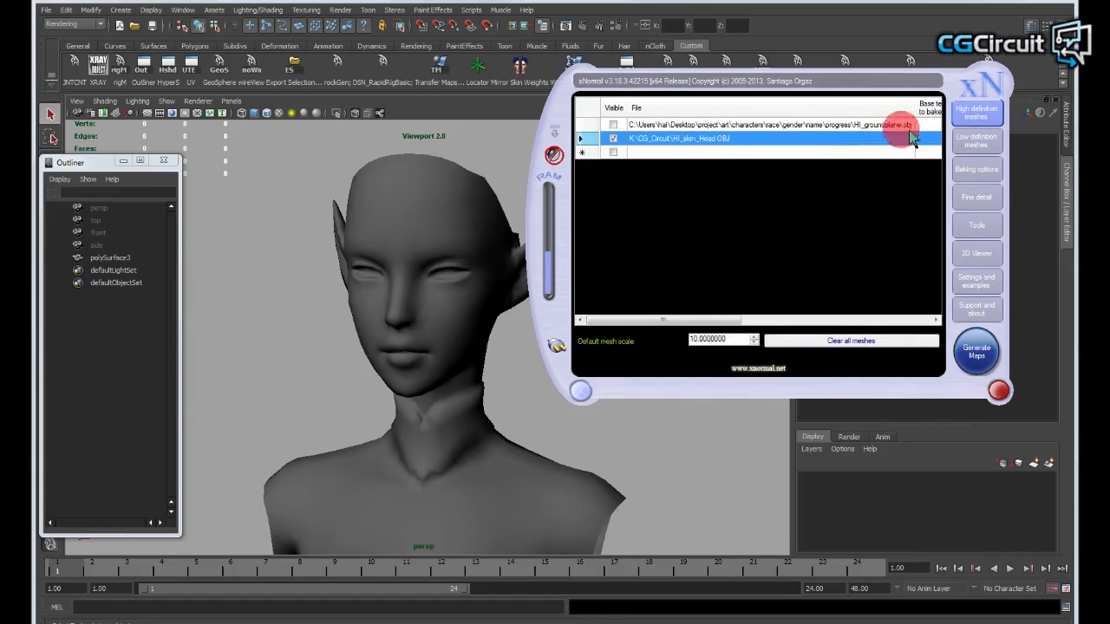
pyautogui.click(976, 138)
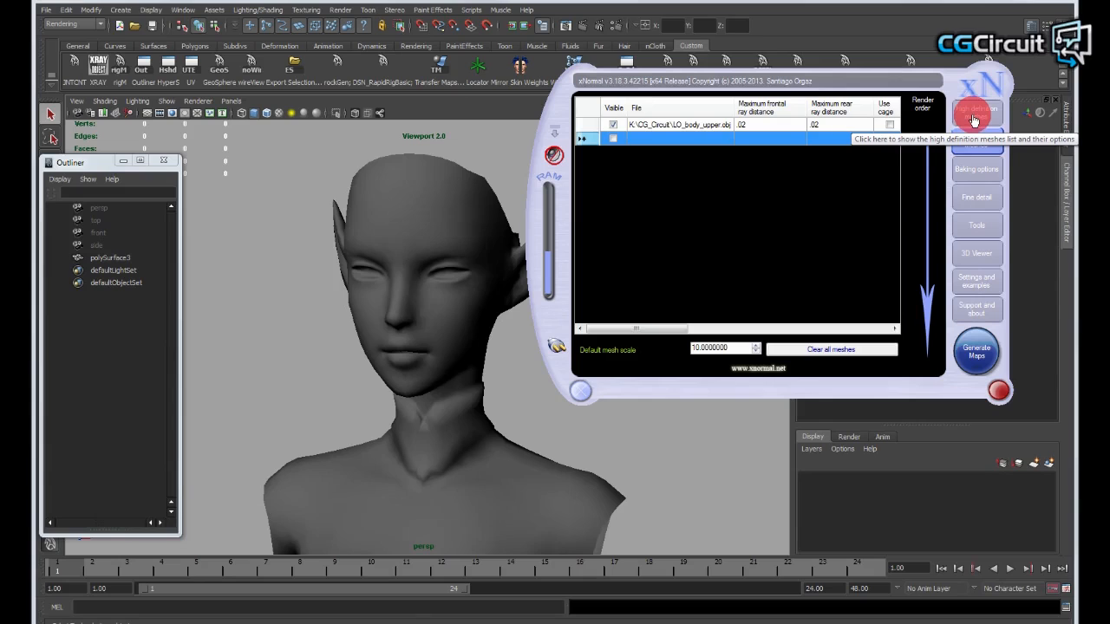
# Leave Ignore per-vertex-color unchecked for the HI_skin_Head.OBJ high-definition mesh.
pyautogui.click(977, 118)
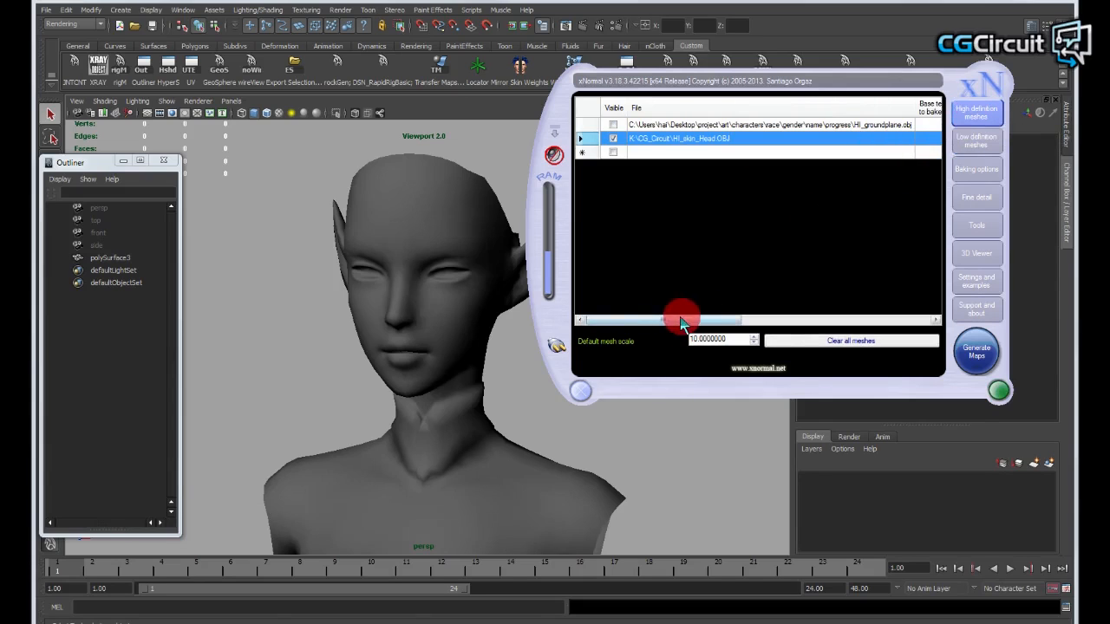
pyautogui.moveTo(661, 319); pyautogui.dragTo(897, 313)
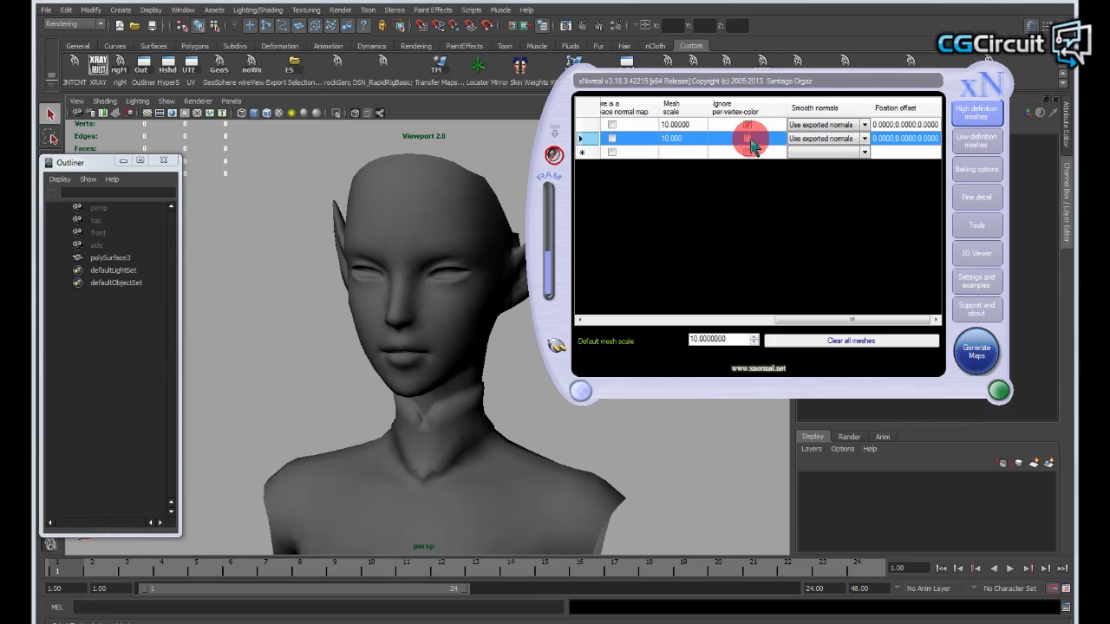
pyautogui.click(749, 141)
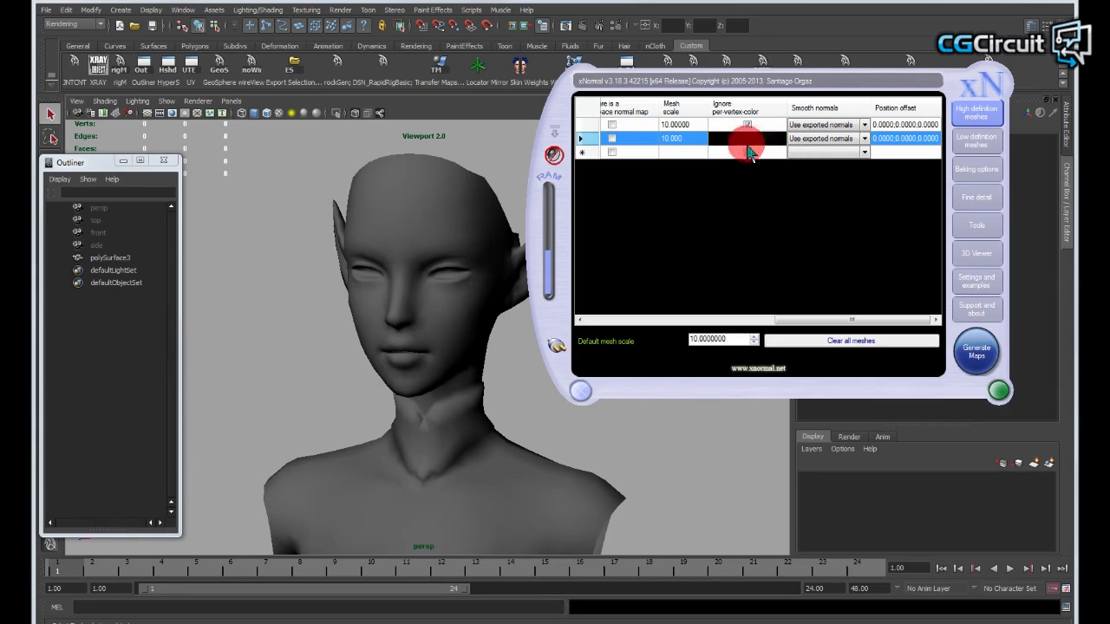
pyautogui.click(748, 139)
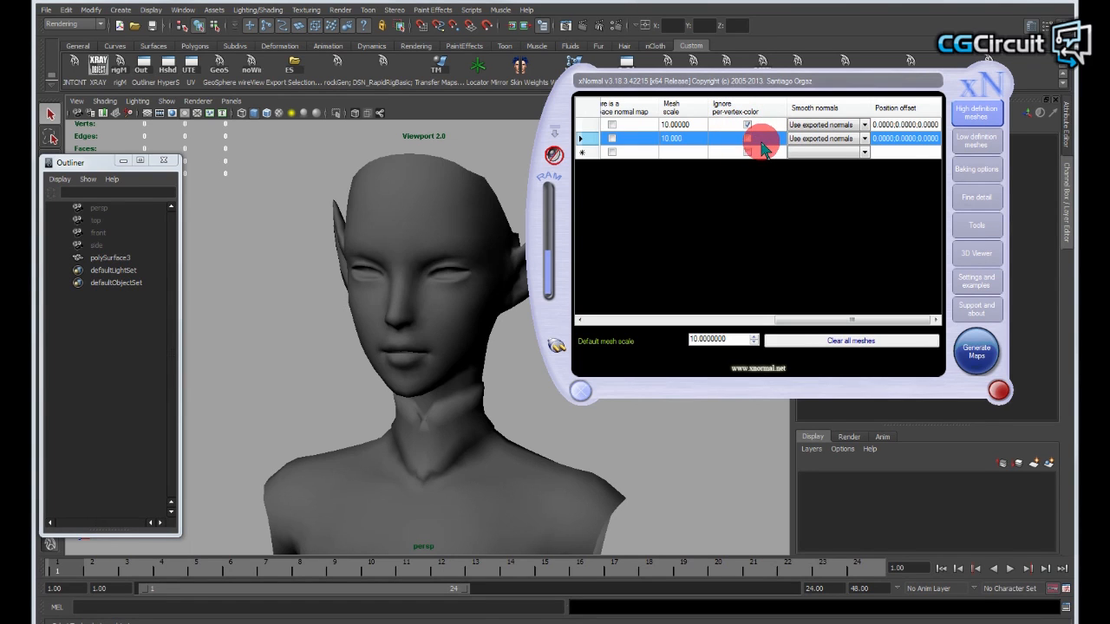
# Review the baking options, including the background color setting of Bake highpoly's vertex colors.
pyautogui.click(974, 152)
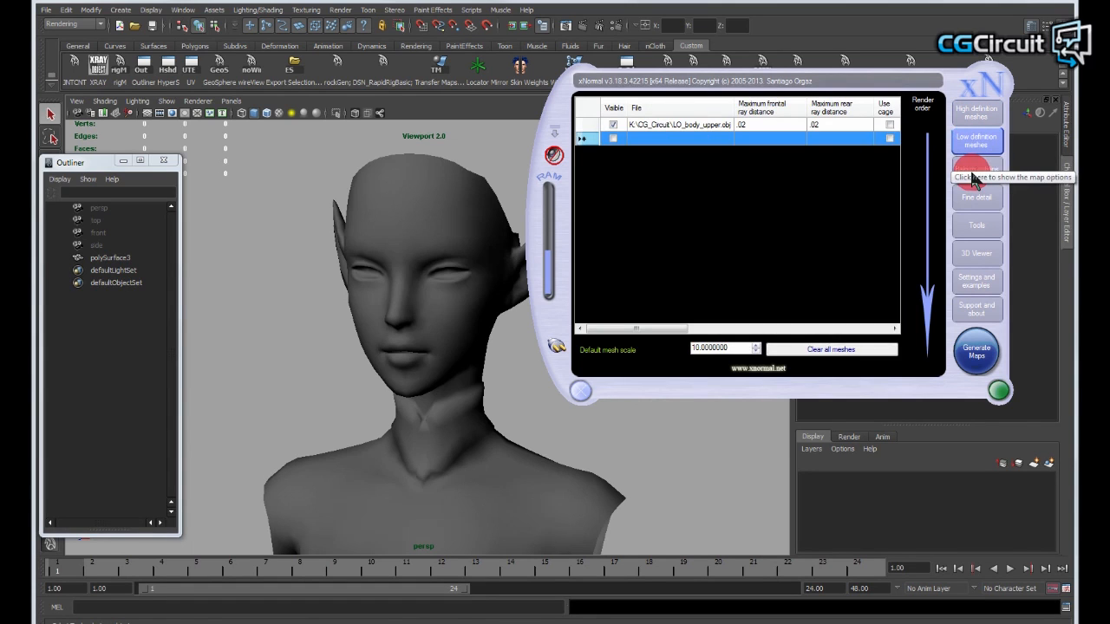
pyautogui.click(974, 172)
pyautogui.moveTo(753, 295)
pyautogui.mouseDown()
pyautogui.moveTo(755, 231)
pyautogui.moveTo(752, 299)
pyautogui.mouseUp()
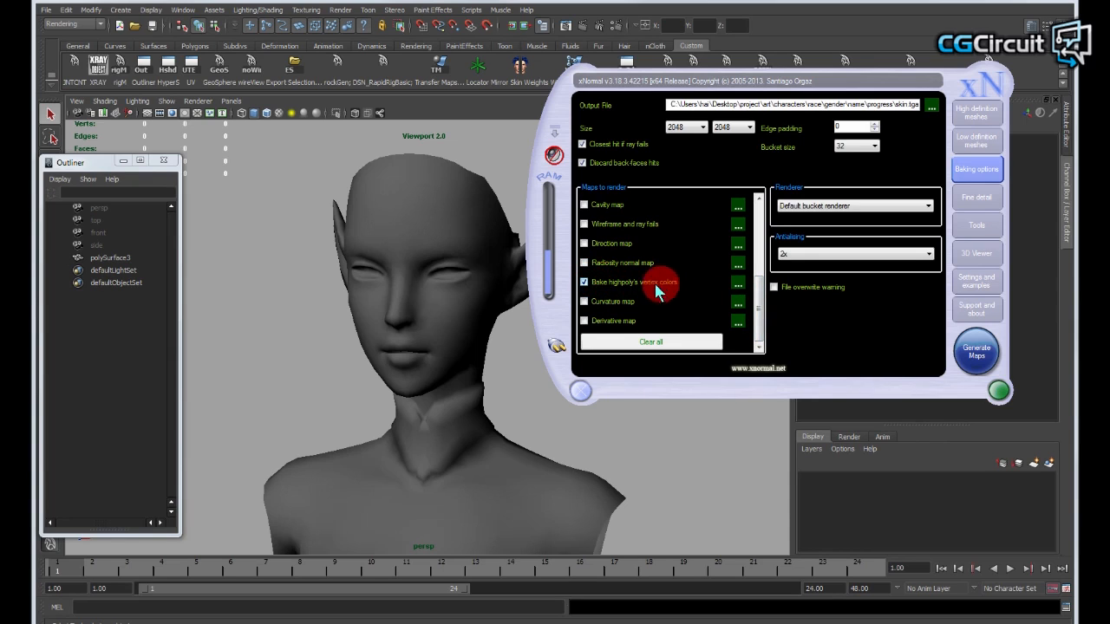
pyautogui.click(737, 284)
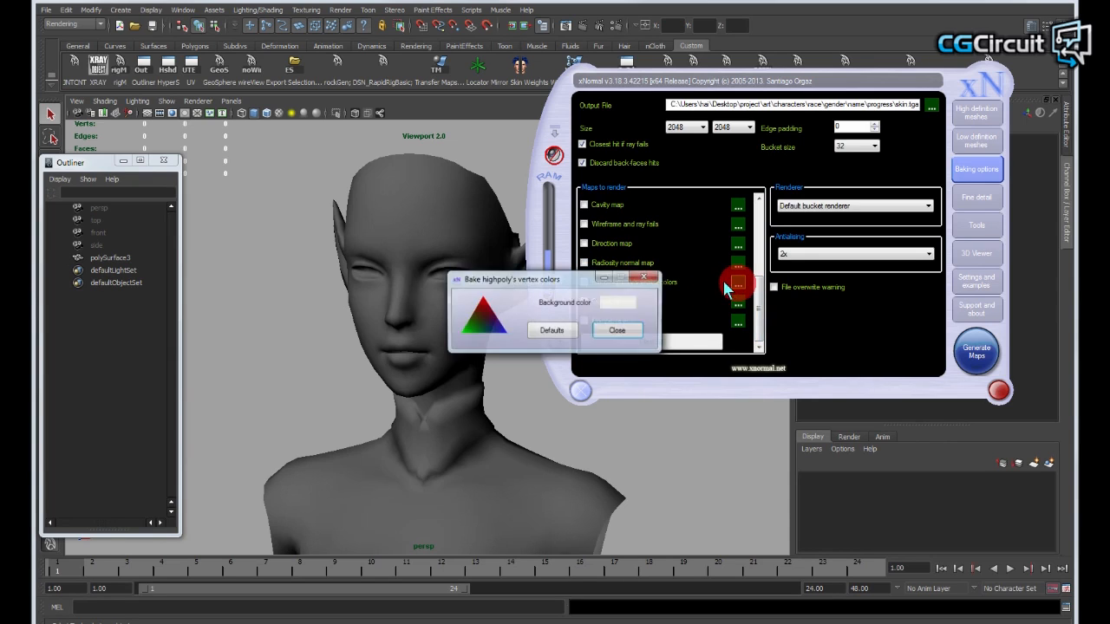
pyautogui.moveTo(562, 279); pyautogui.dragTo(606, 250)
pyautogui.click(682, 251)
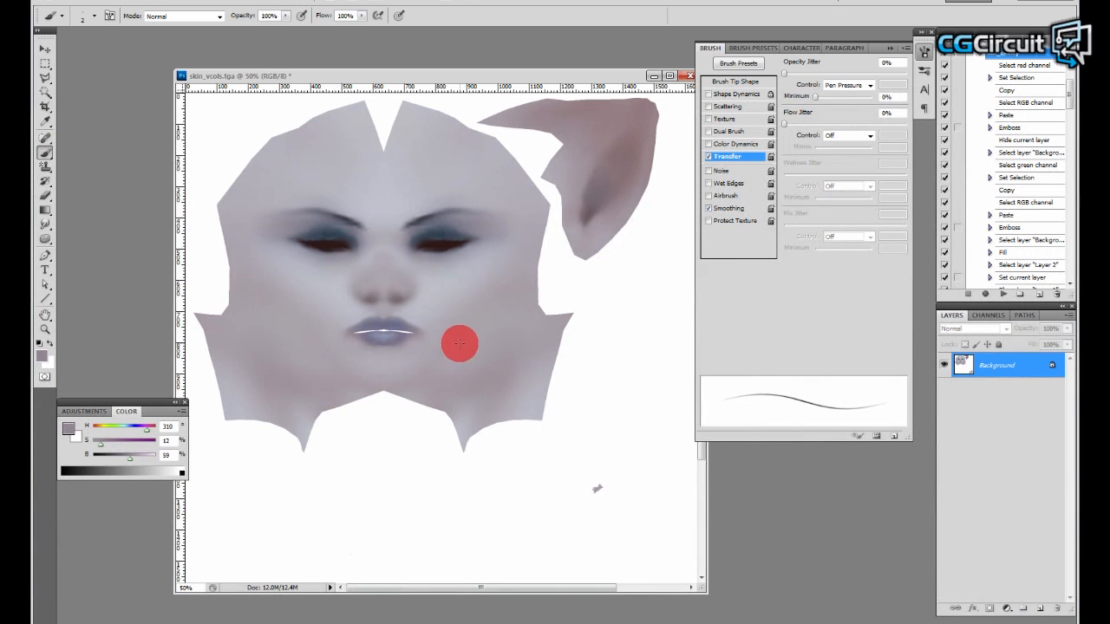
# Show skin_vcols.tga in full-screen mode and examine the baked eyes, brows, nose and lips up close.
pyautogui.moveTo(453, 78); pyautogui.dragTo(446, 67)
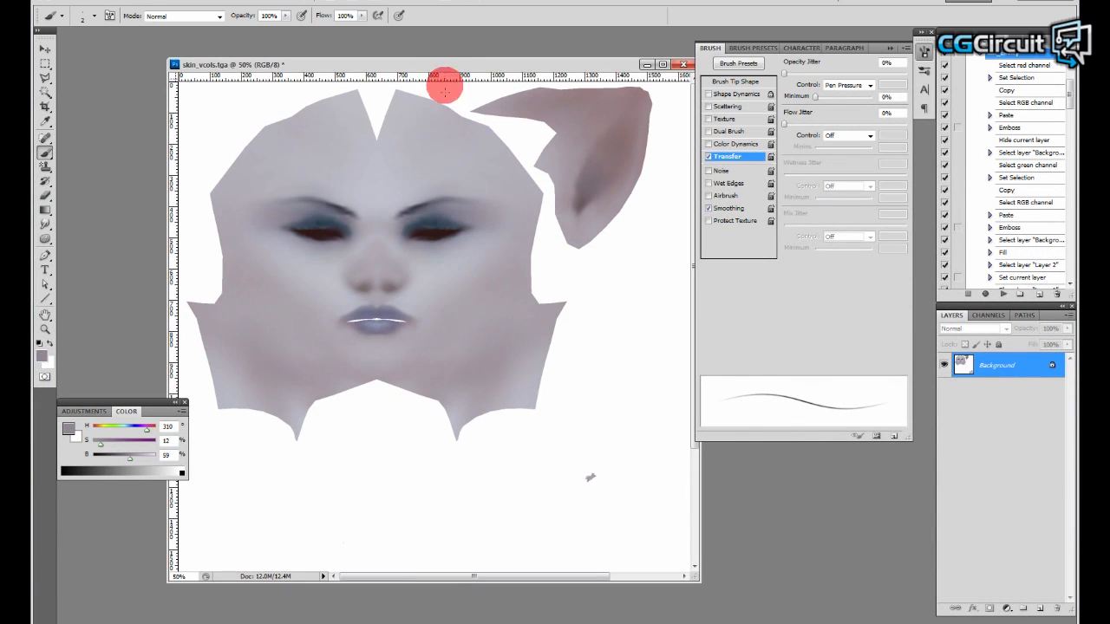
pyautogui.press('f')
pyautogui.moveTo(461, 198); pyautogui.dragTo(390, 205)
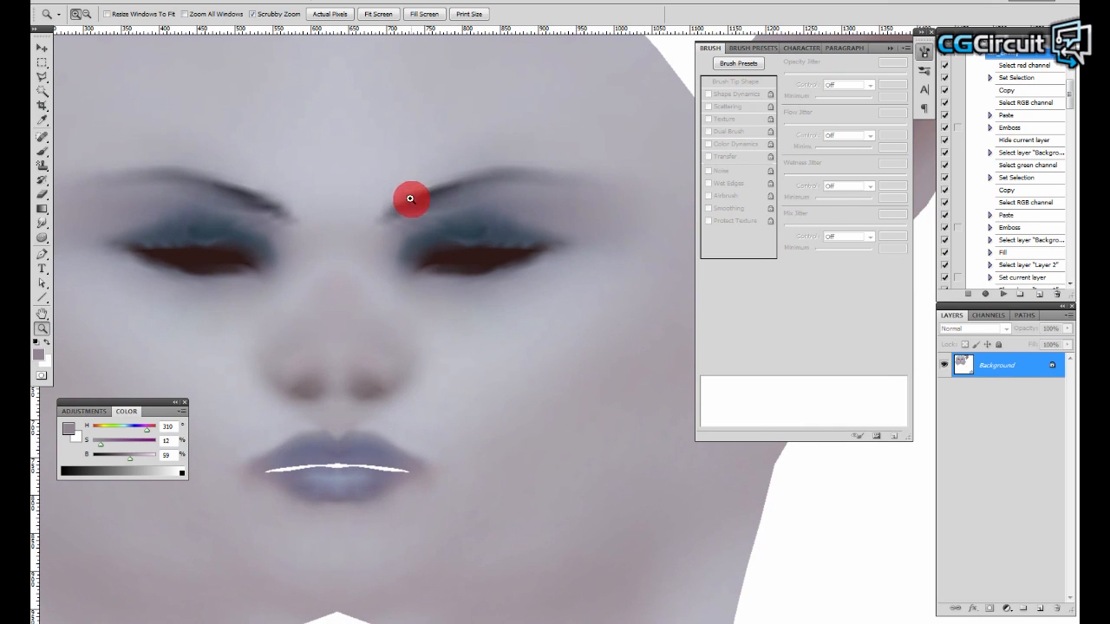
pyautogui.moveTo(472, 203); pyautogui.dragTo(496, 197)
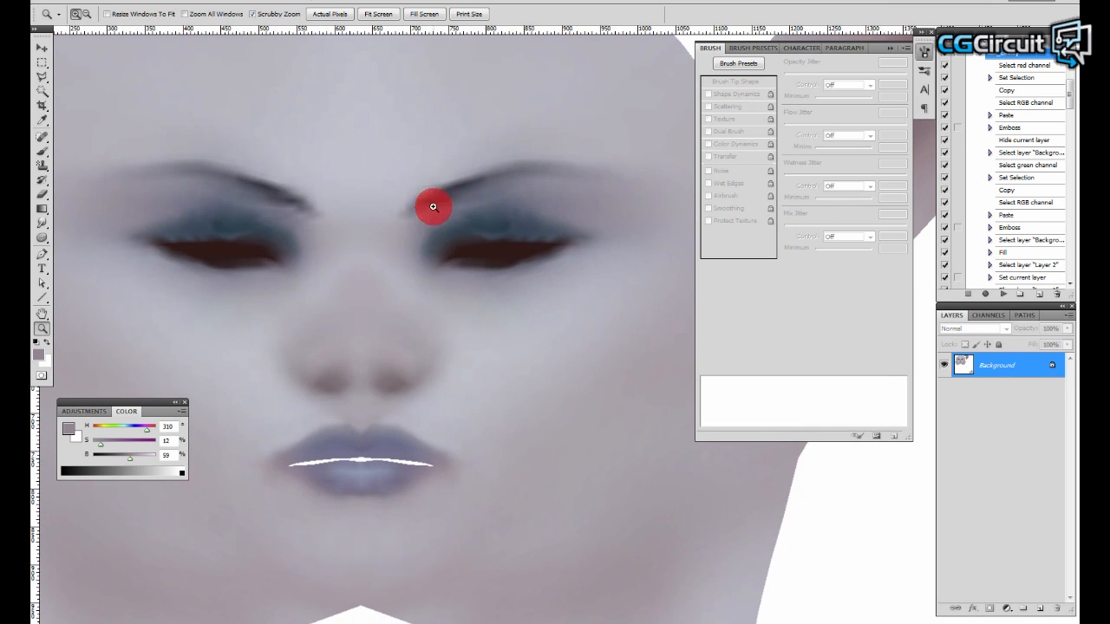
pyautogui.moveTo(489, 251)
pyautogui.mouseDown()
pyautogui.moveTo(476, 237)
pyautogui.moveTo(482, 264)
pyautogui.mouseUp()
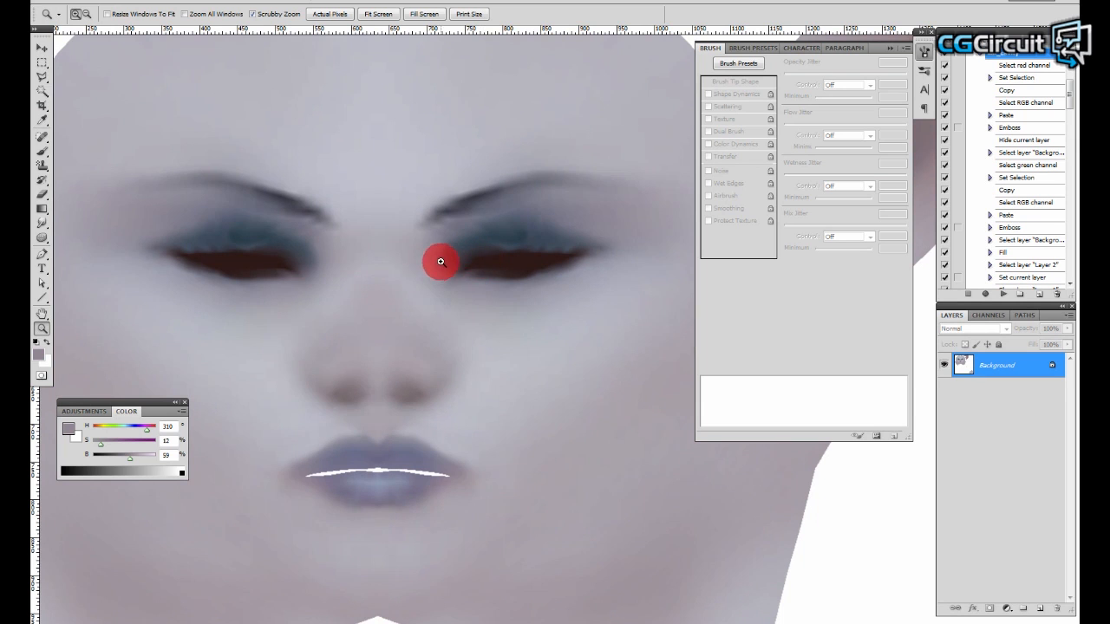
pyautogui.moveTo(497, 247); pyautogui.dragTo(520, 259)
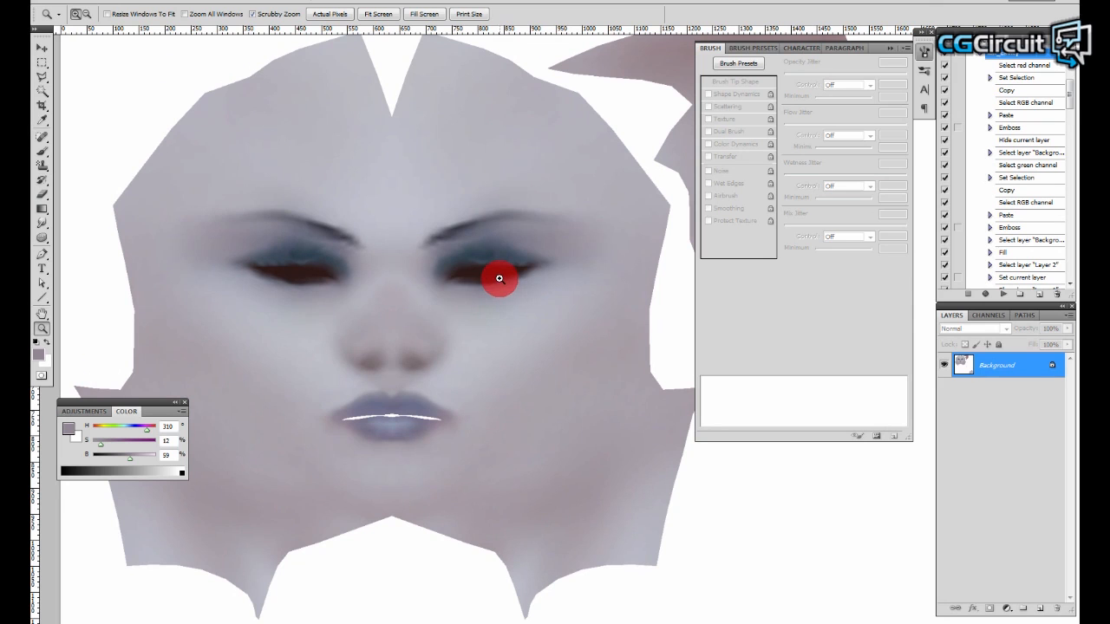
pyautogui.moveTo(531, 267); pyautogui.dragTo(467, 270)
pyautogui.moveTo(388, 325); pyautogui.dragTo(462, 293)
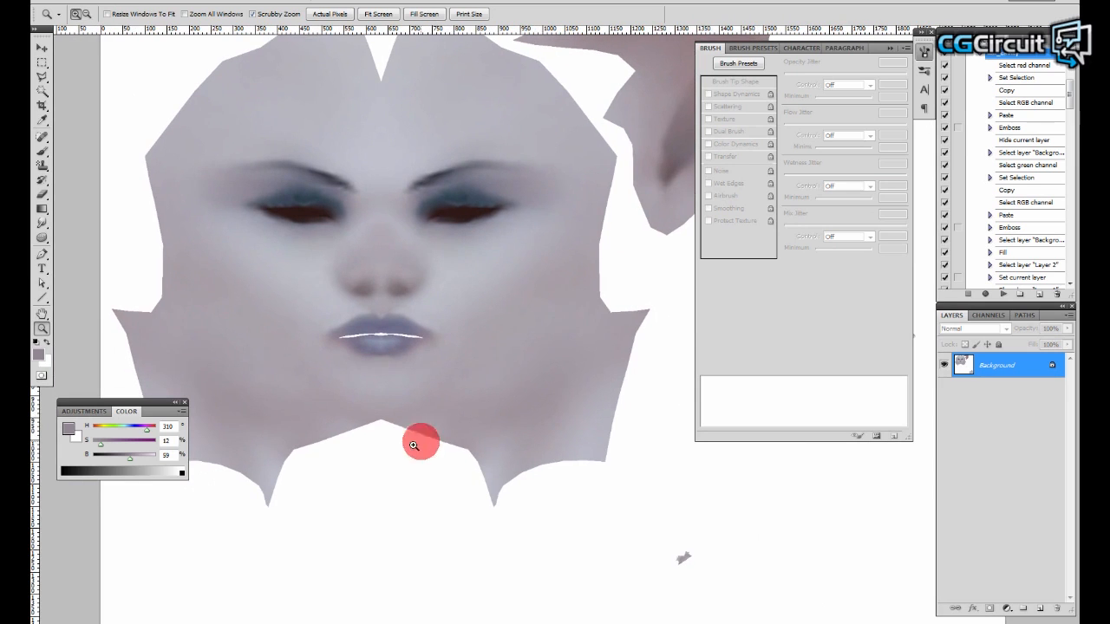
pyautogui.moveTo(461, 355); pyautogui.dragTo(530, 298)
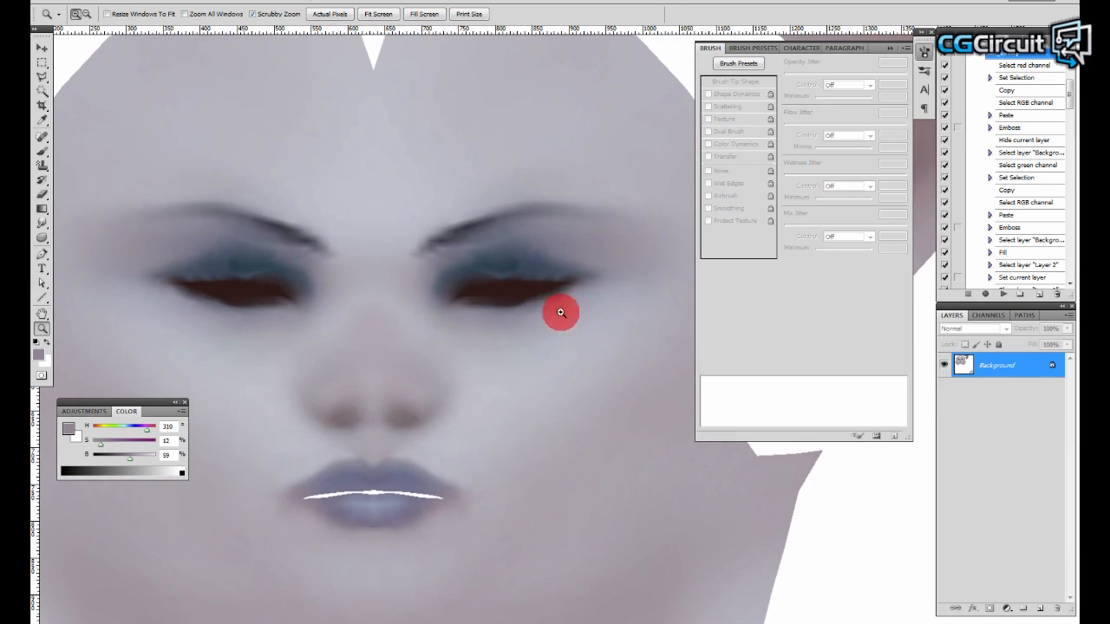
# Examine the baked skin colors across the whole face layout, from the lips and jaw to the forehead.
pyautogui.moveTo(540, 399); pyautogui.dragTo(472, 295)
pyautogui.moveTo(580, 330); pyautogui.dragTo(518, 379)
pyautogui.moveTo(515, 340); pyautogui.dragTo(568, 297)
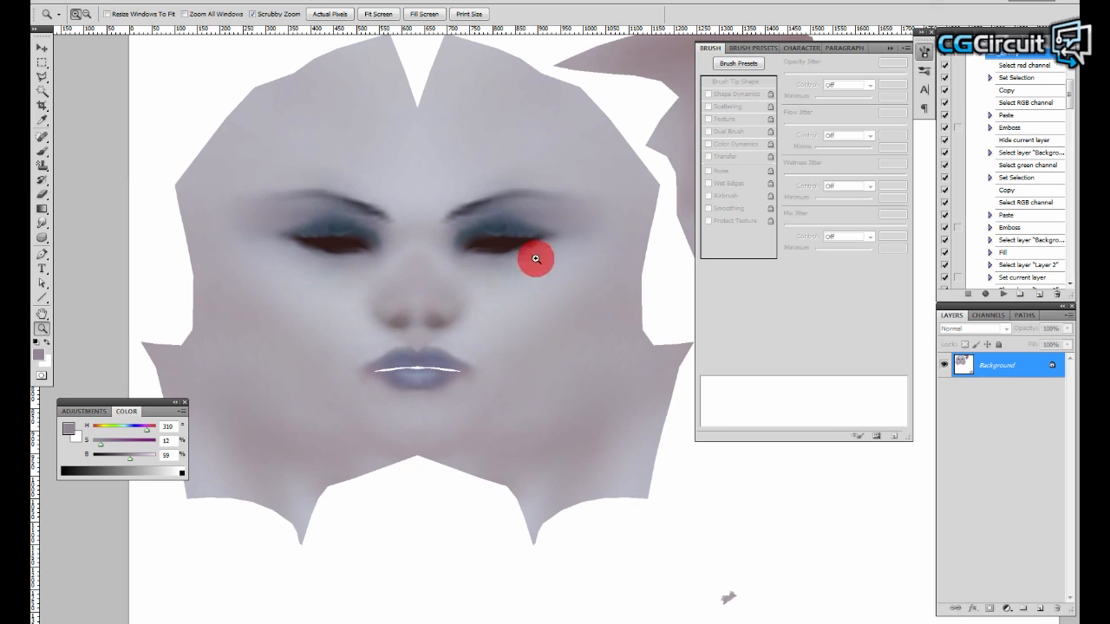
pyautogui.moveTo(604, 288); pyautogui.dragTo(584, 278)
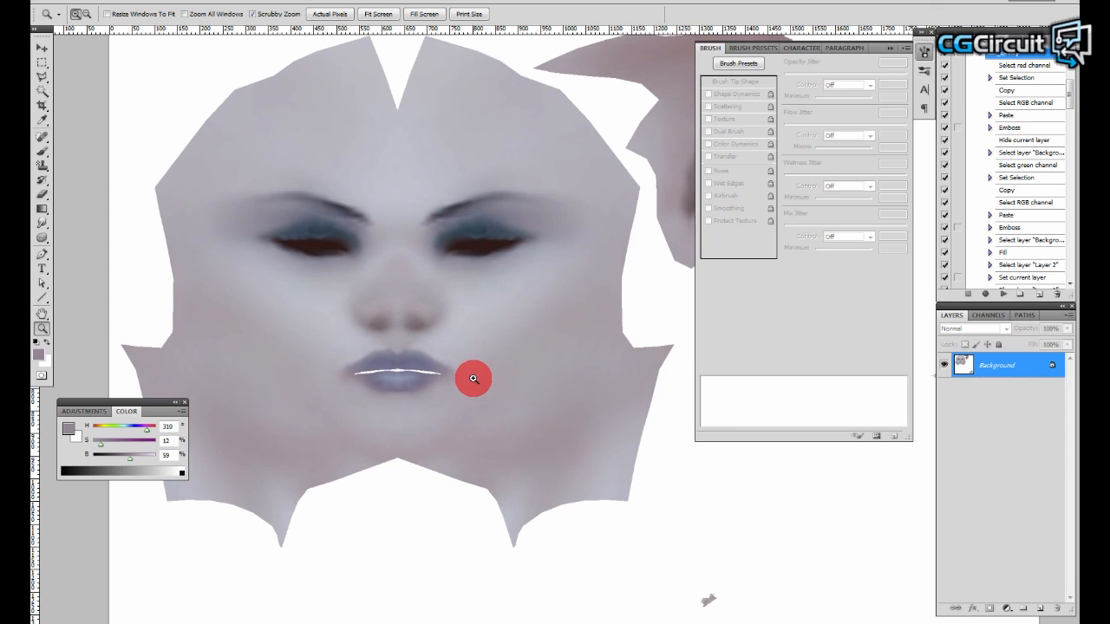
pyautogui.moveTo(495, 322)
pyautogui.mouseDown()
pyautogui.moveTo(463, 329)
pyautogui.moveTo(506, 320)
pyautogui.mouseUp()
pyautogui.moveTo(535, 375)
pyautogui.mouseDown()
pyautogui.moveTo(540, 349)
pyautogui.moveTo(552, 380)
pyautogui.moveTo(514, 377)
pyautogui.mouseUp()
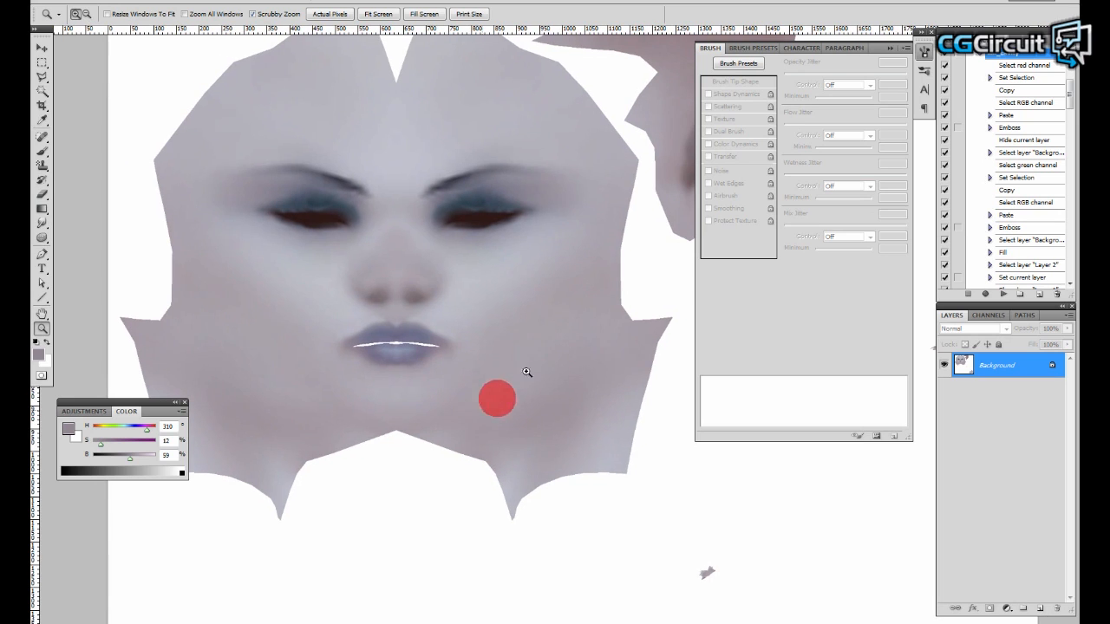
pyautogui.moveTo(566, 302); pyautogui.dragTo(545, 300)
pyautogui.moveTo(541, 299); pyautogui.dragTo(500, 318)
pyautogui.moveTo(475, 313); pyautogui.dragTo(481, 308)
pyautogui.moveTo(492, 264); pyautogui.dragTo(516, 256)
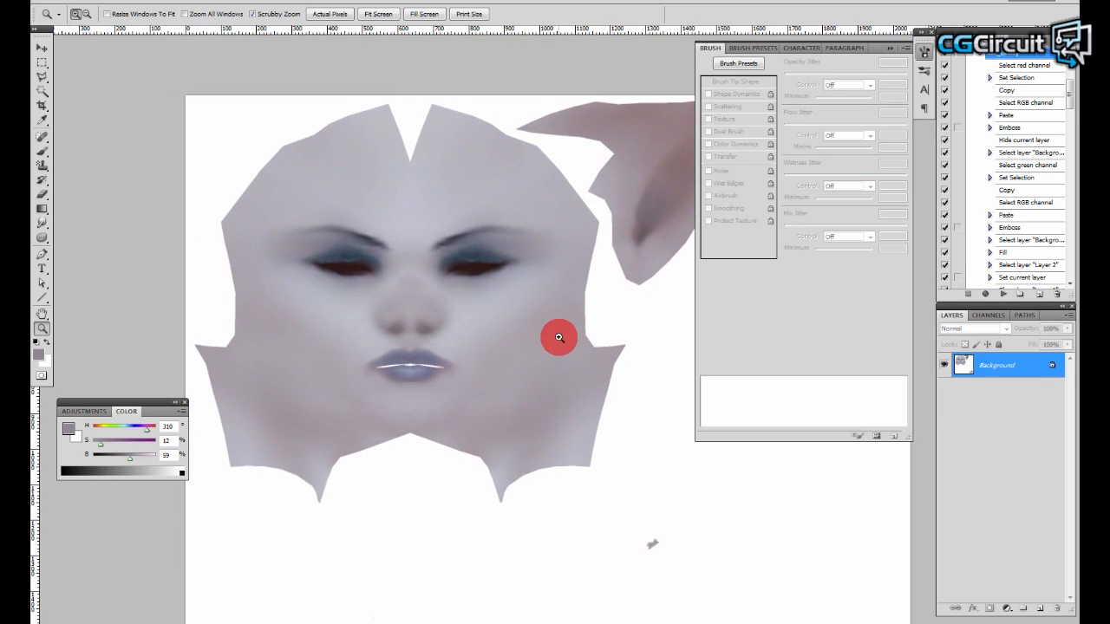